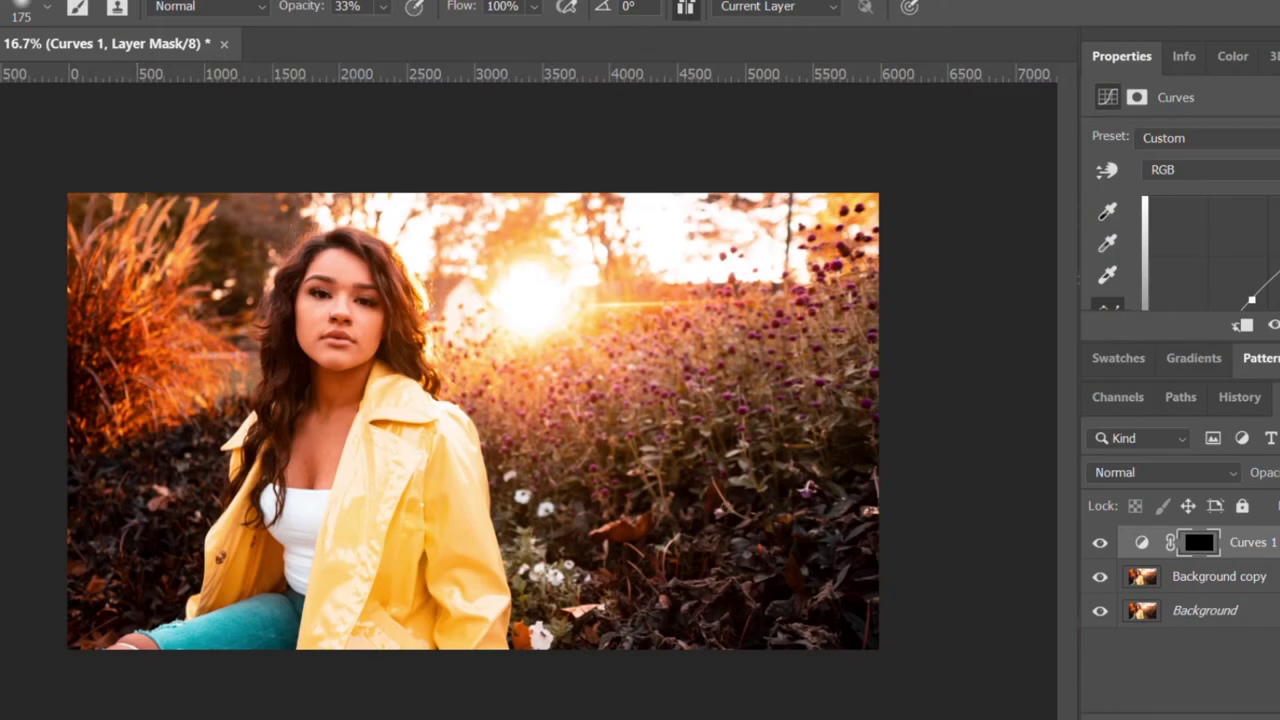
Remove the old Curves layer and add a fresh Curves 1 adjustment layer above Background copy.
key("b")
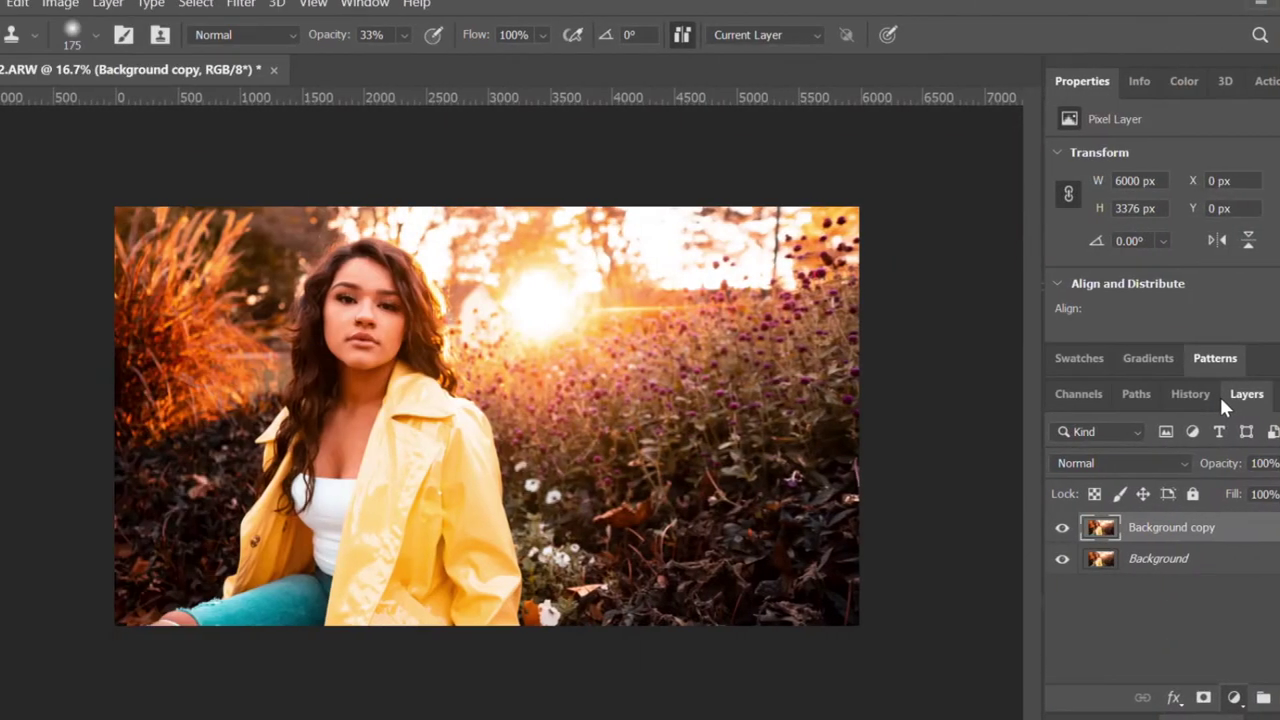
key("ctrl+m")
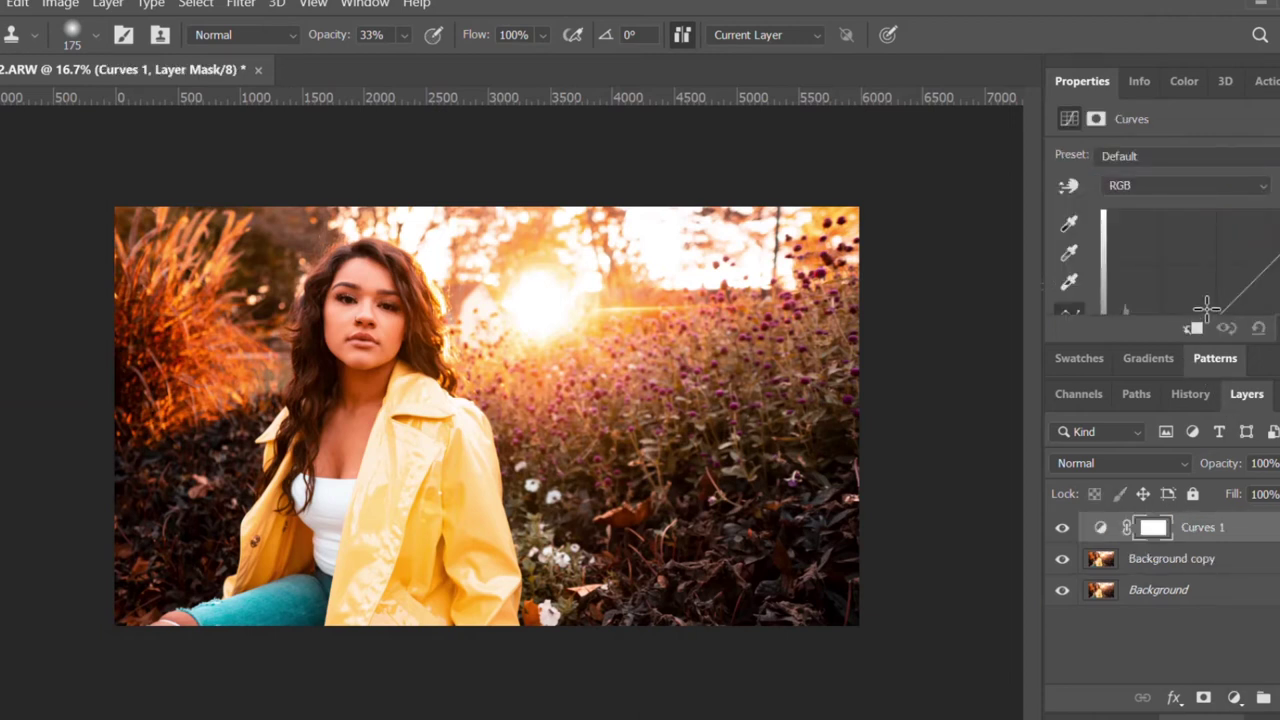
Bend the Curves 1 curve upward, invert its mask to black, and take a 250 Brush.
left_click_drag(1206, 308, 1206, 305)
key("ctrl+i")
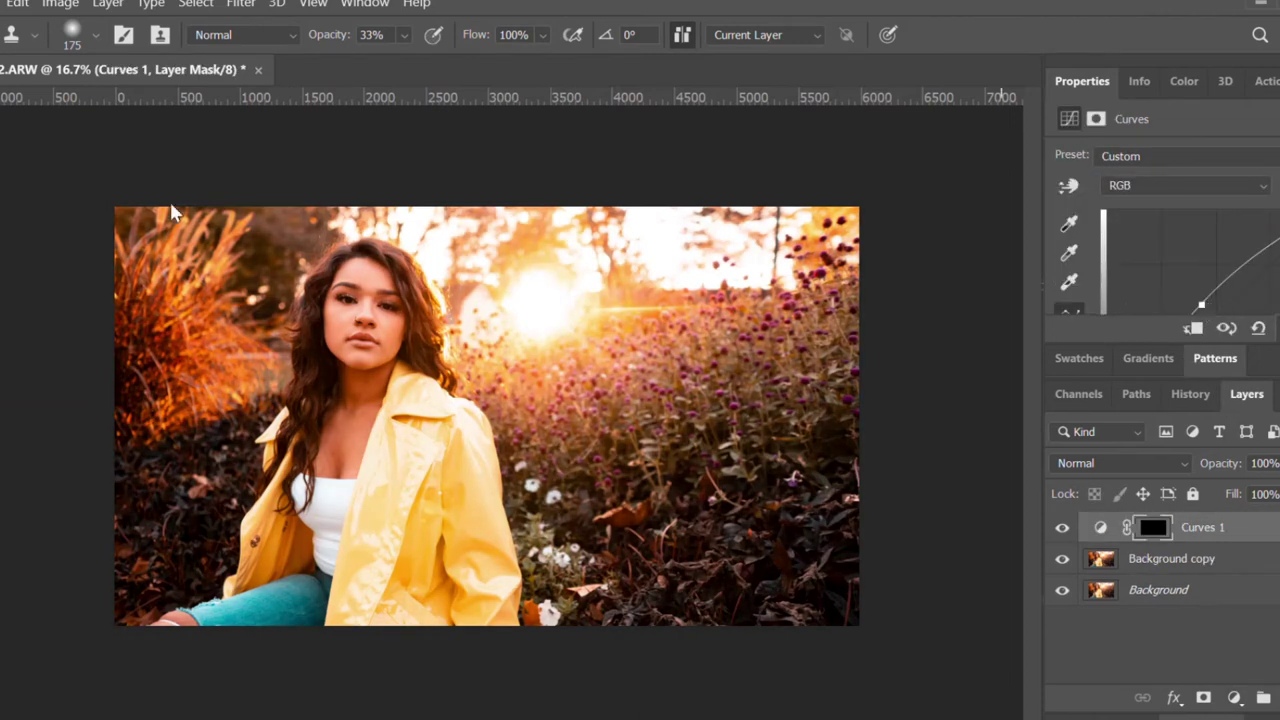
key("b")
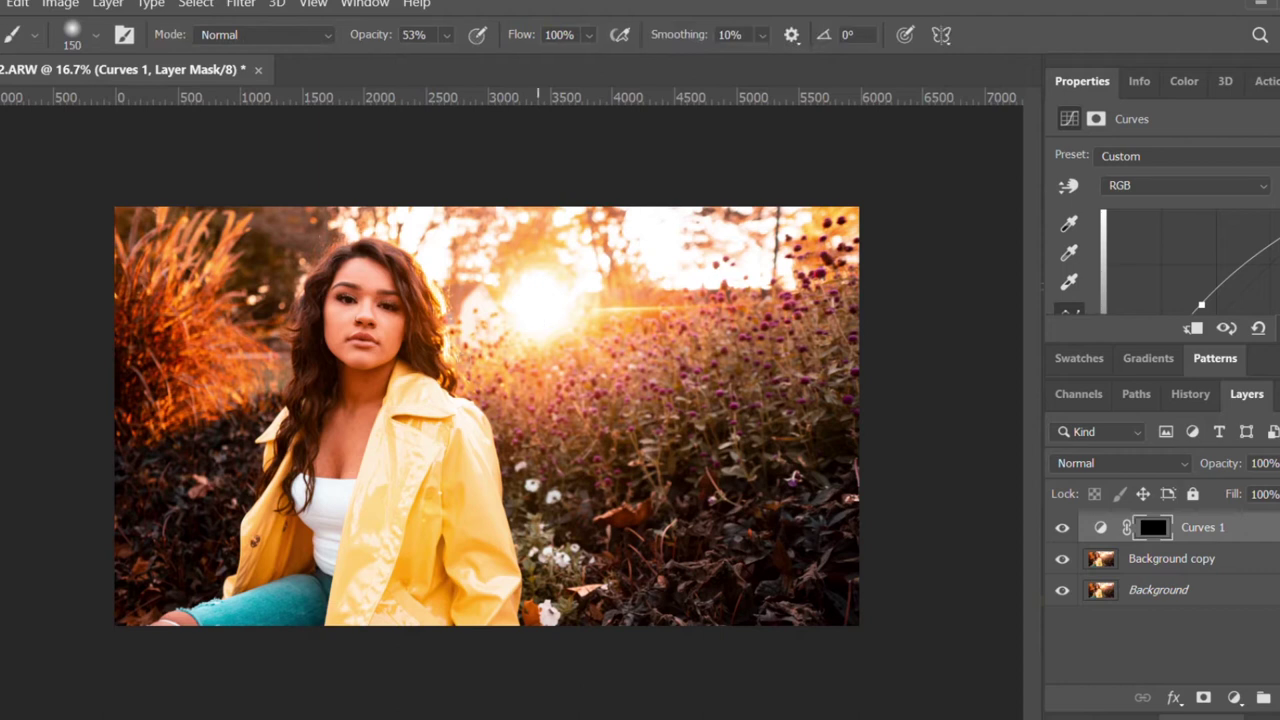
key("bracketright")
key("bracketright")
key("bracketright")
Paint the brightening onto the model's eyes and chin on the Curves 1 mask.
mouse_move(360, 285)
left_mouse_down()
mouse_move(382, 289)
mouse_move(366, 270)
mouse_move(370, 321)
mouse_move(375, 300)
mouse_move(365, 318)
mouse_move(339, 317)
mouse_move(363, 274)
mouse_move(337, 321)
mouse_move(364, 354)
left_mouse_up()
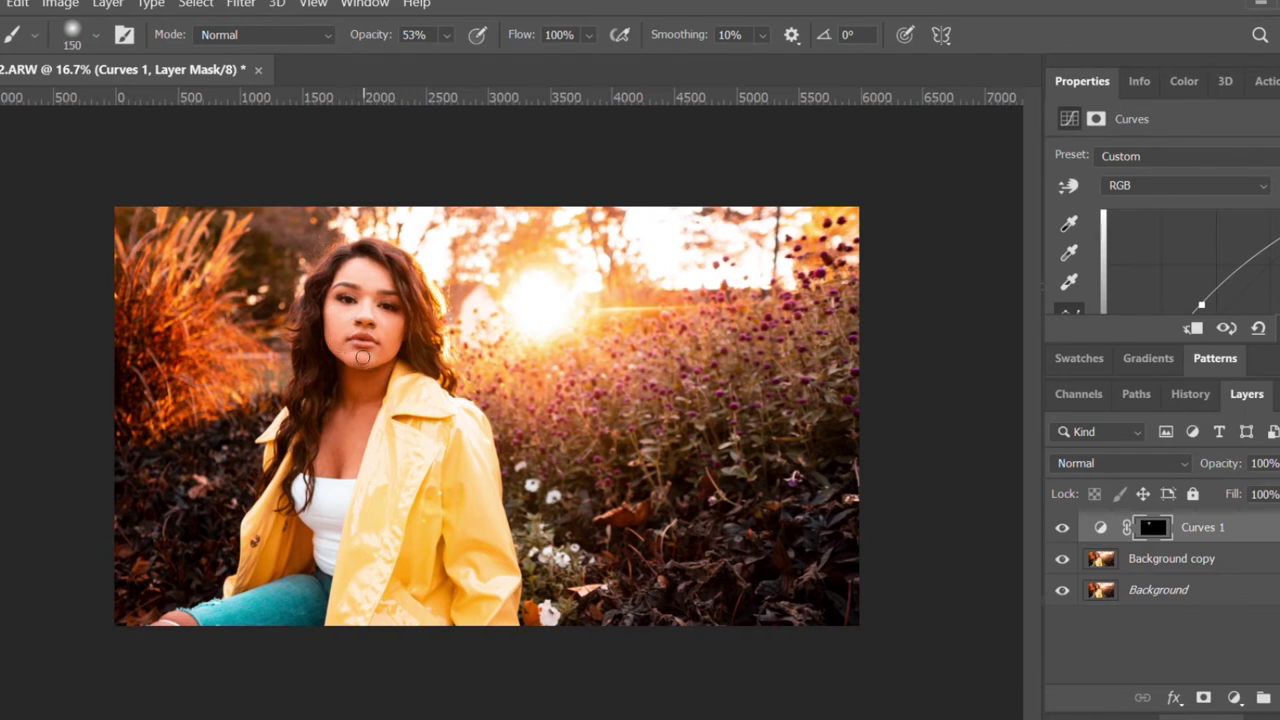
left_click_drag(365, 355, 344, 347)
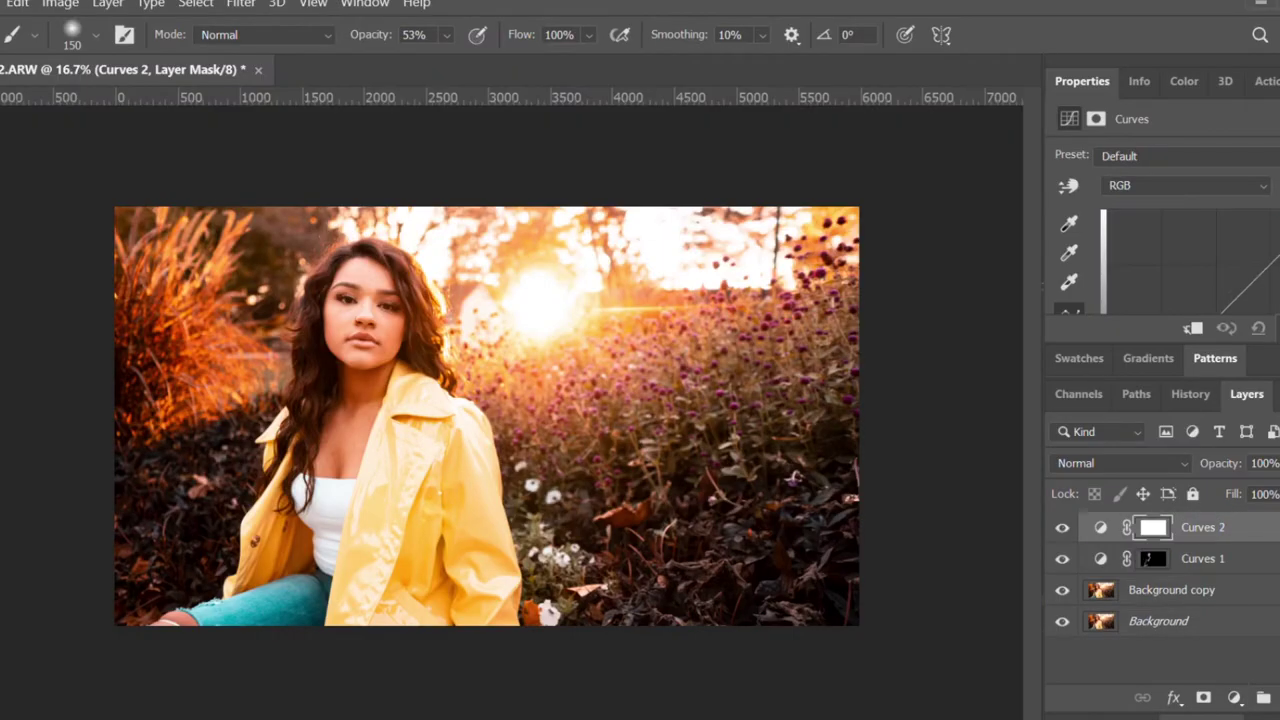
Pull a Curves 2 point down to darken, invert its mask to black, and refine the point.
scroll(1160, 230, "down", 2)
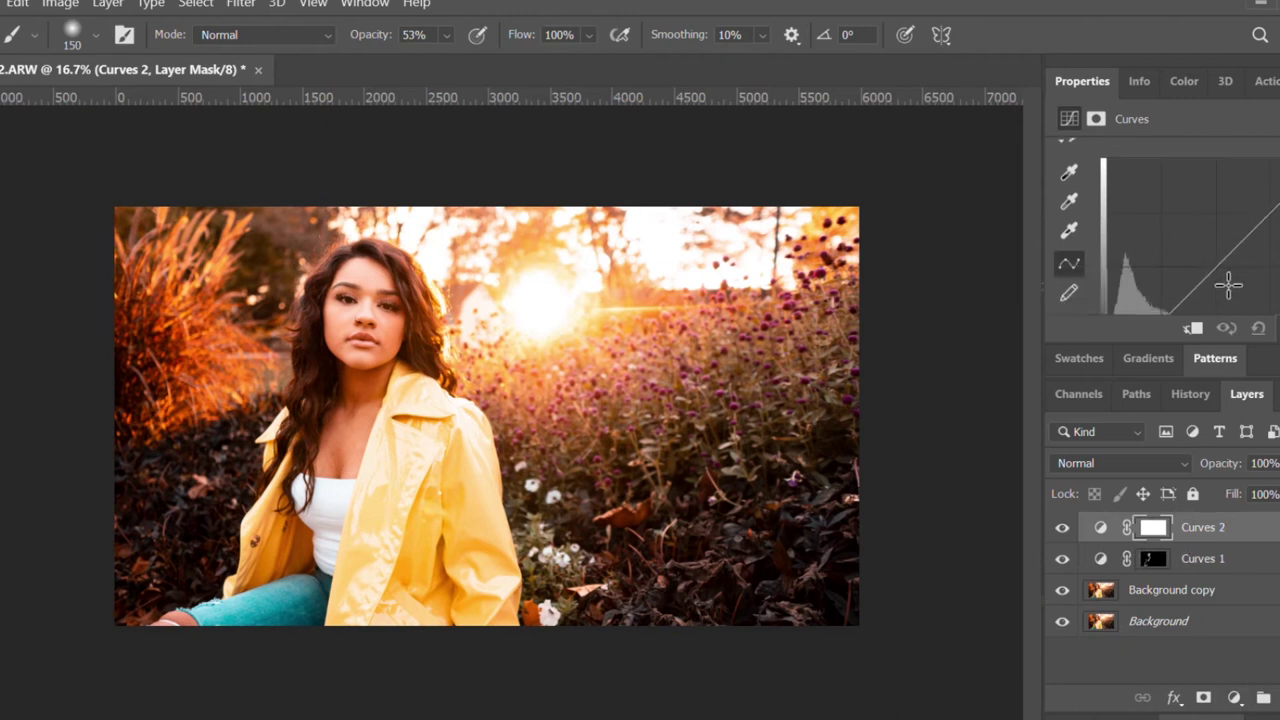
left_click_drag(1230, 268, 1230, 286)
key("ctrl+i")
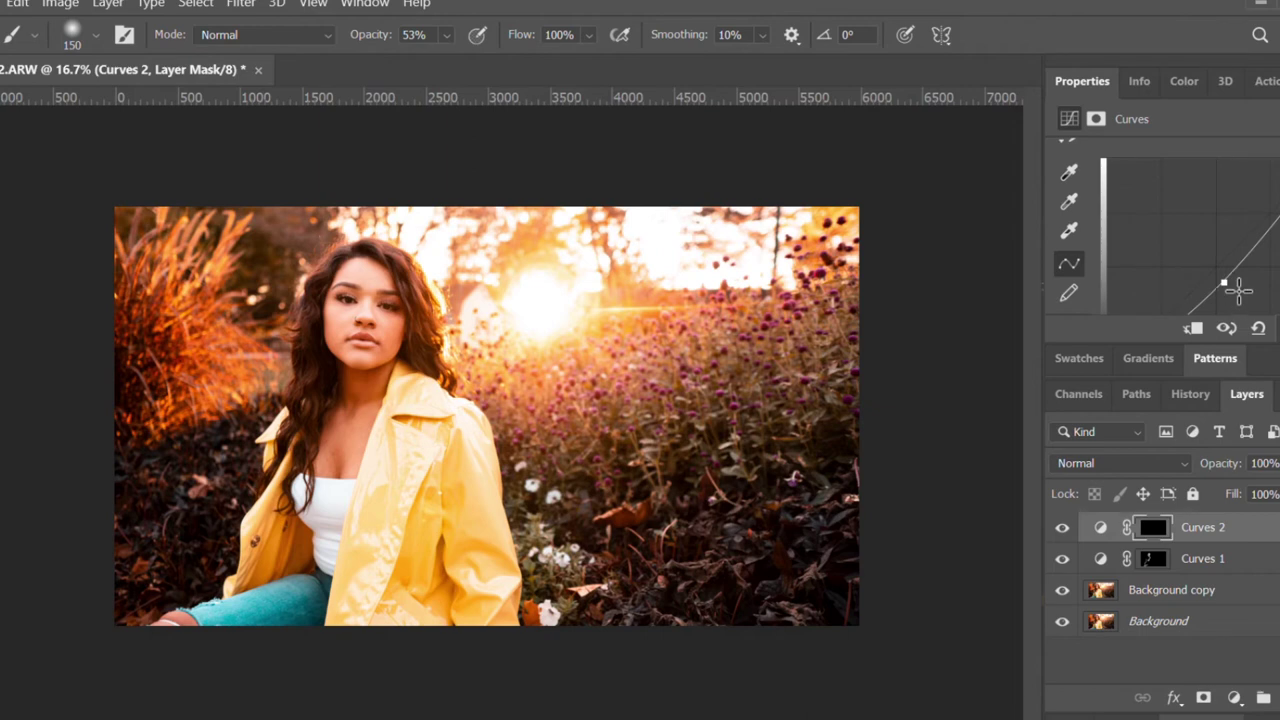
left_click_drag(1236, 288, 1246, 286)
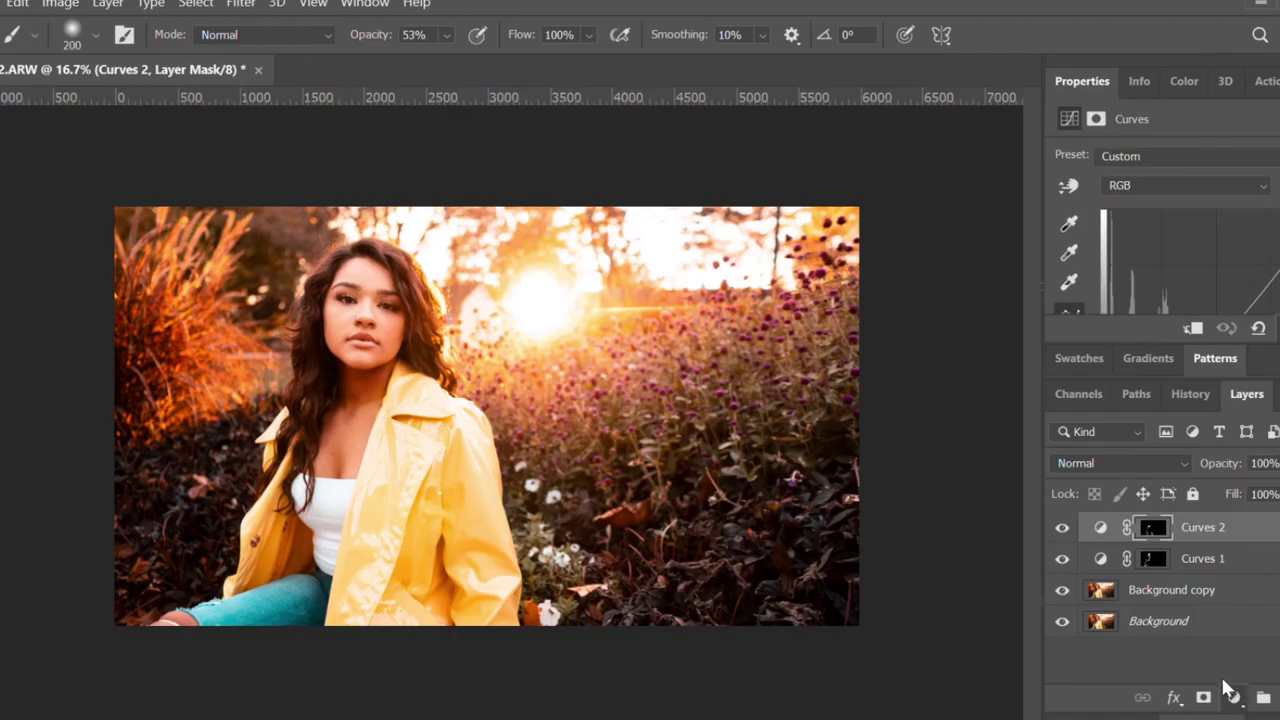
Add a Selective Color layer and raise Cyan, Magenta and Yellow for the Reds.
left_click(1229, 692)
left_click(1200, 678)
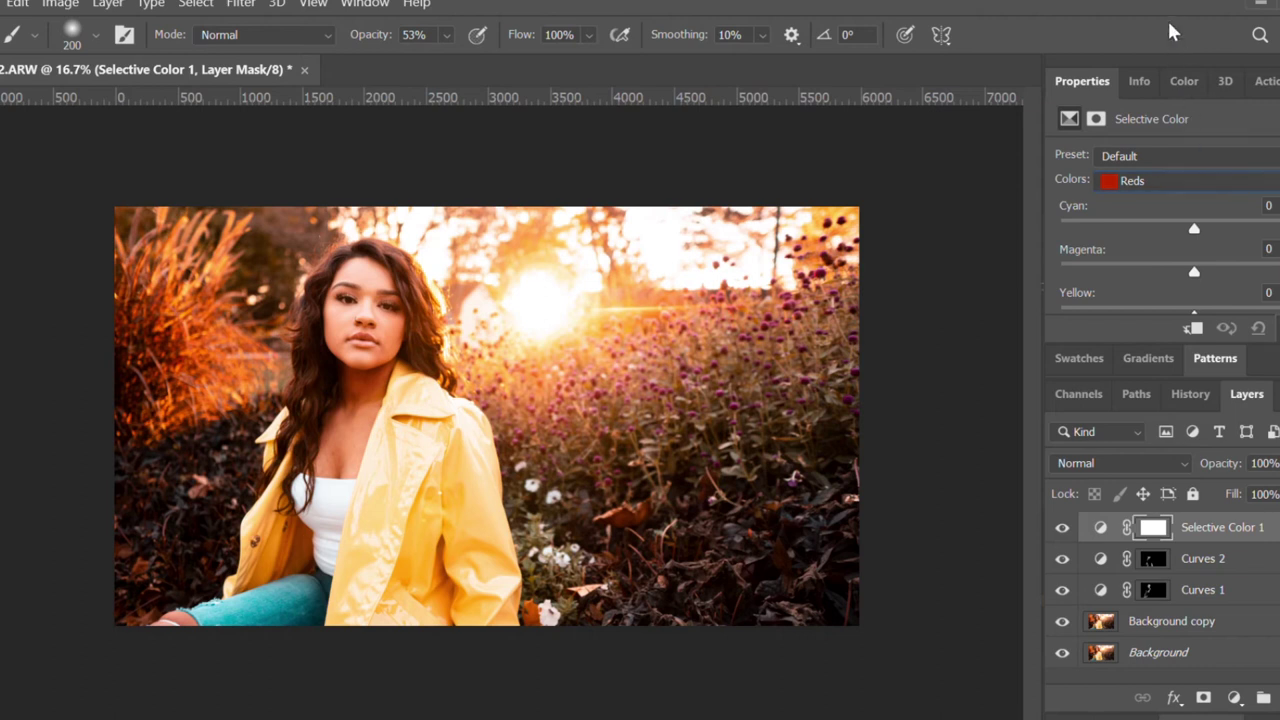
left_click(1109, 215)
left_click(1231, 223)
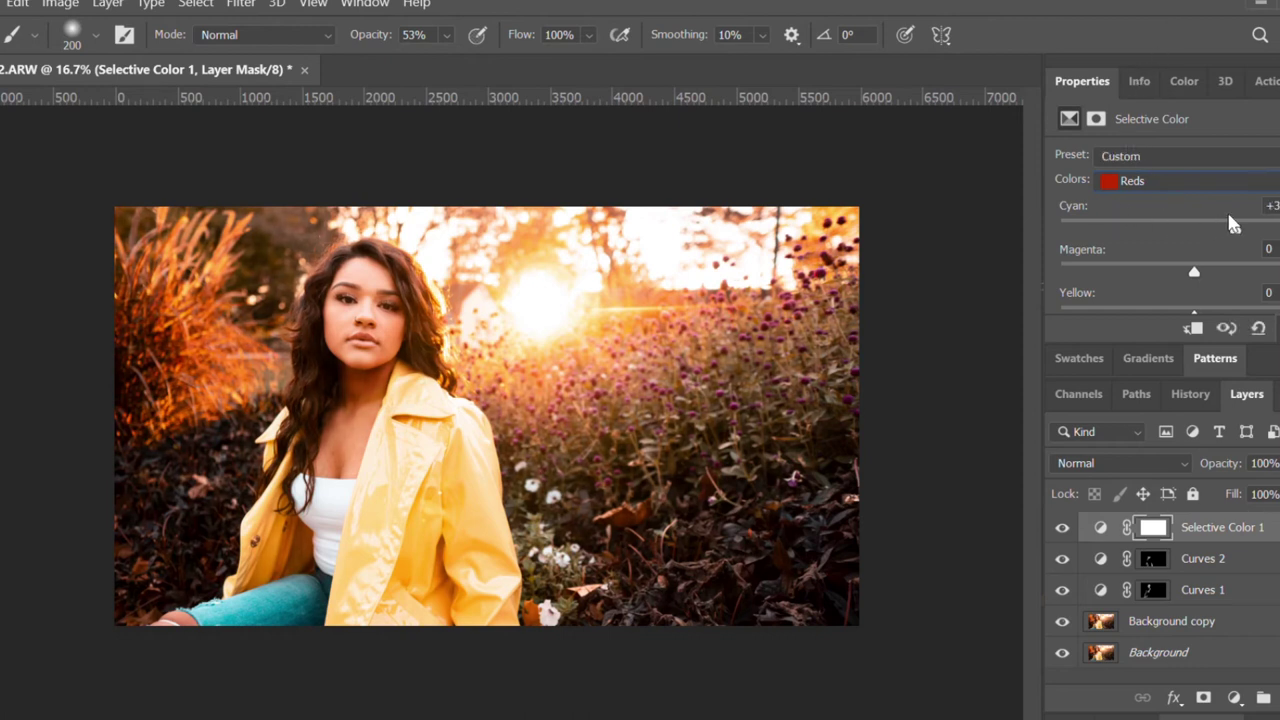
left_click_drag(1257, 222, 1262, 224)
left_click_drag(1256, 268, 1232, 268)
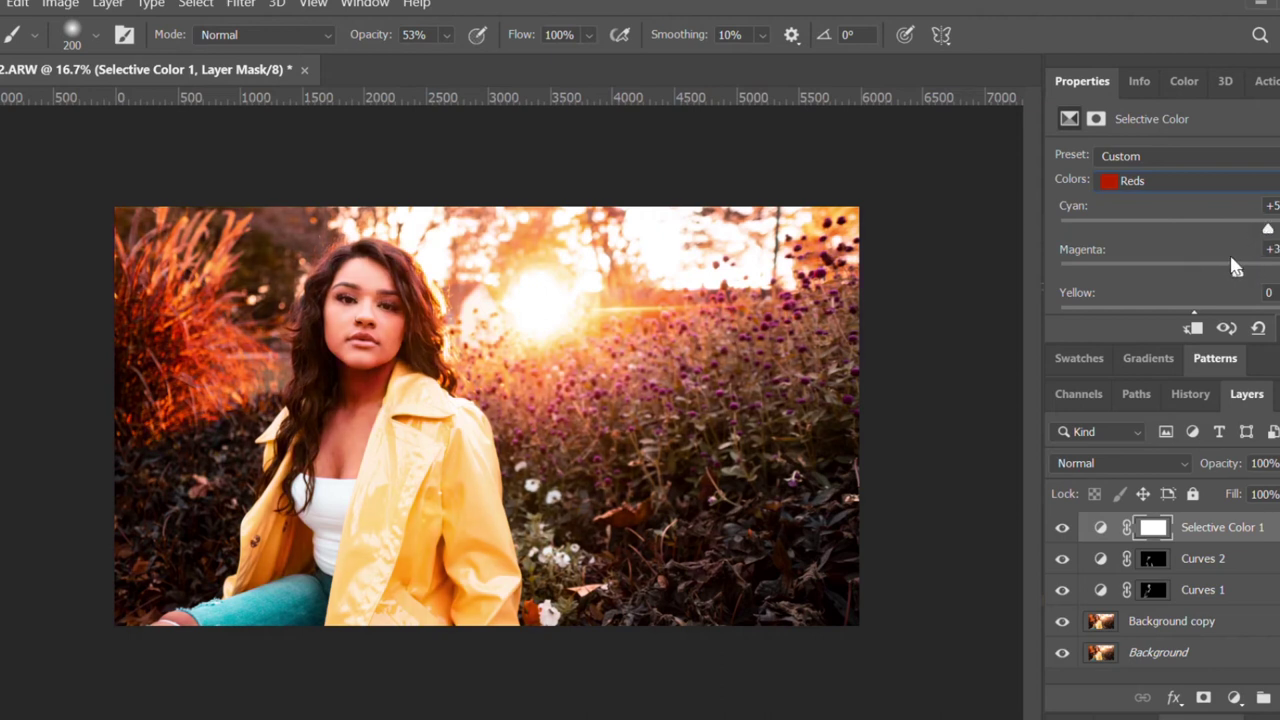
scroll(1165, 225, "down", 1)
left_click_drag(1149, 248, 1221, 245)
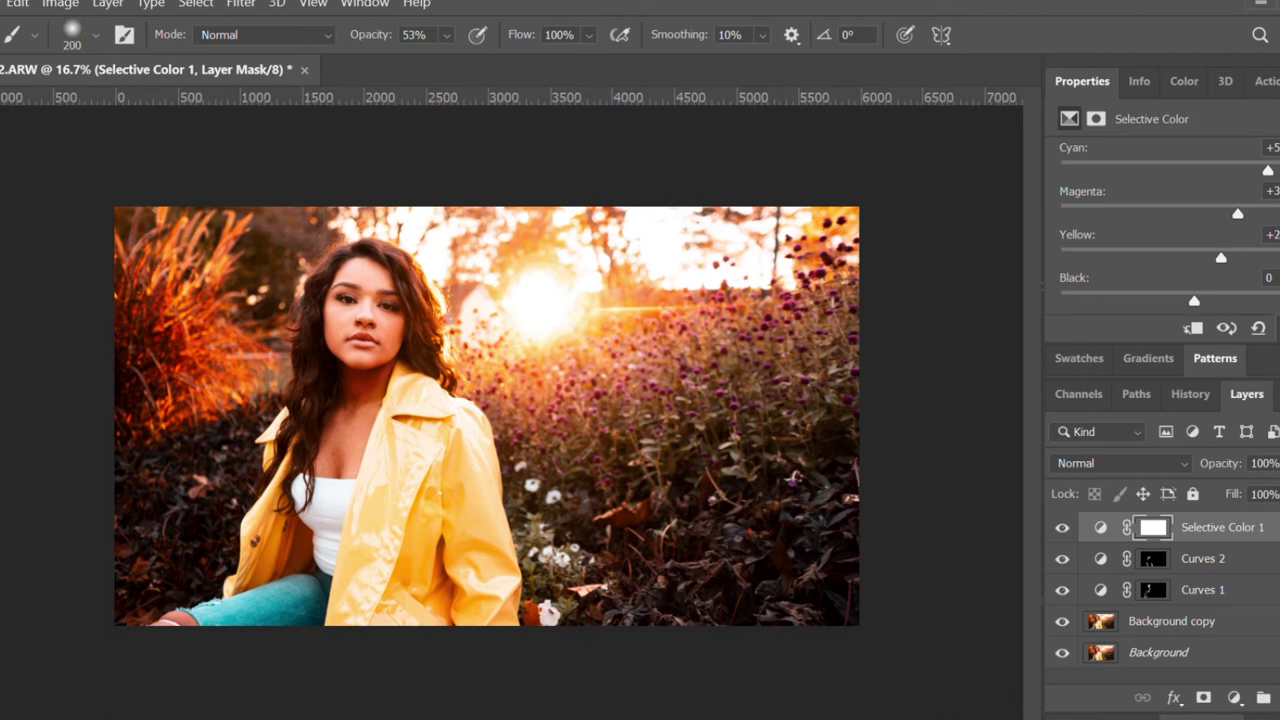
scroll(1263, 185, "up", 1)
key("Down")
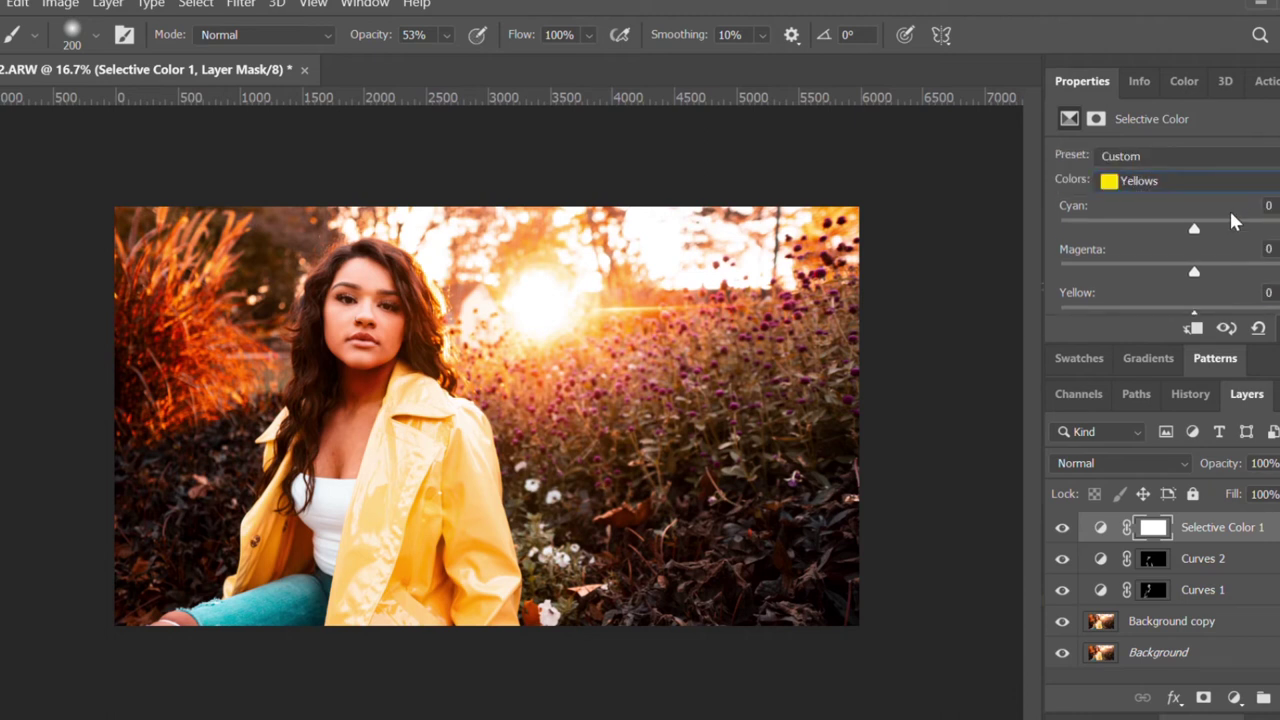
For the Yellows, push Cyan strongly positive and add moderate Magenta and Yellow.
left_click(1102, 218)
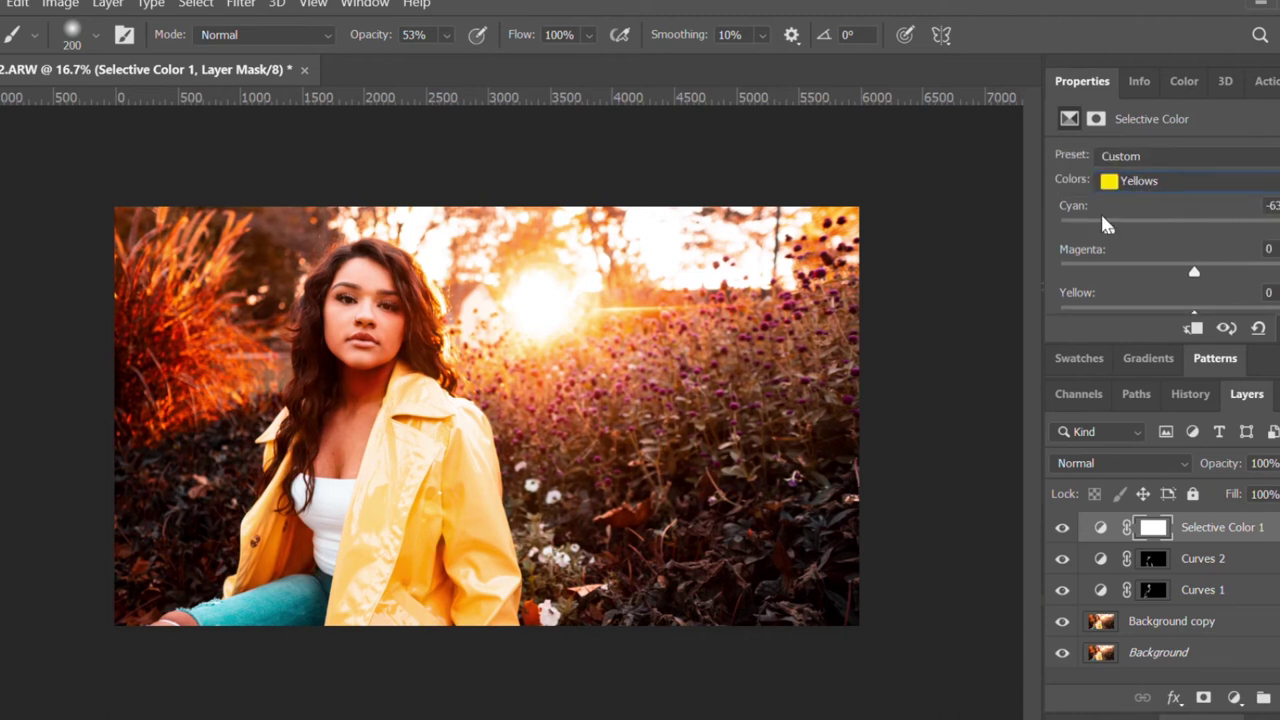
left_click(1229, 218)
left_click(1093, 219)
left_click(1272, 216)
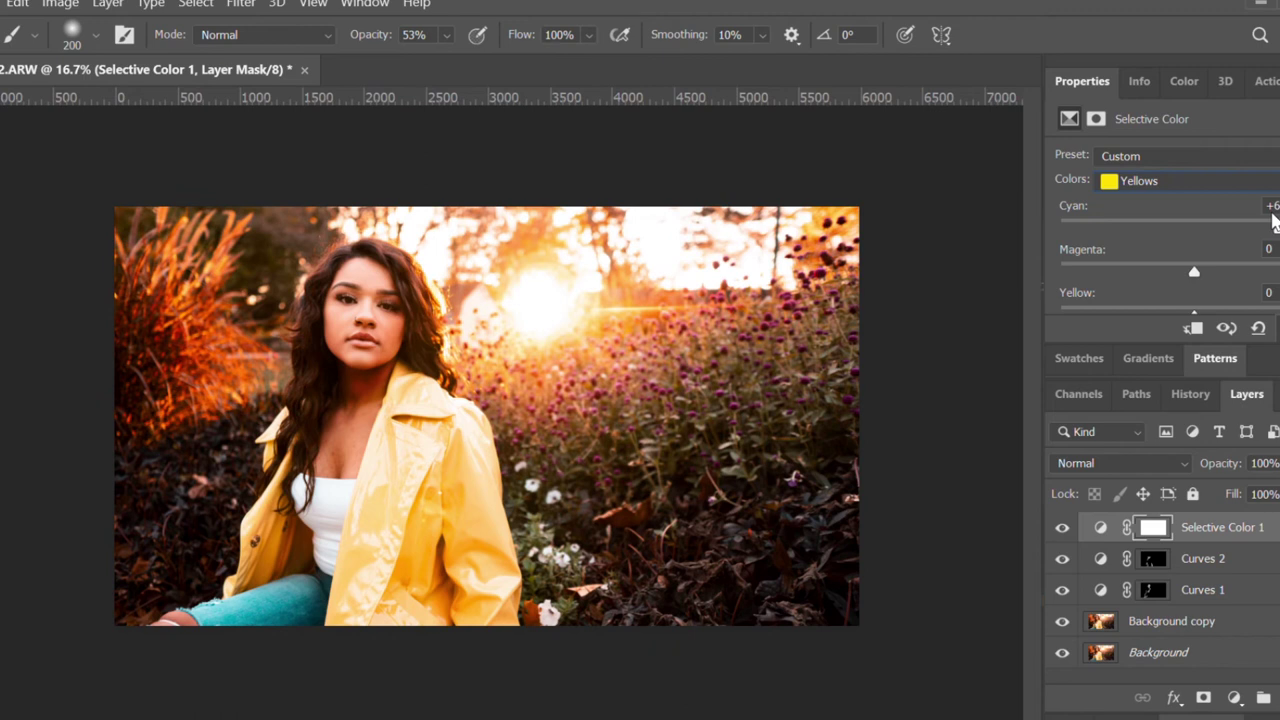
left_click_drag(1275, 226, 1268, 224)
left_click_drag(1231, 263, 1240, 265)
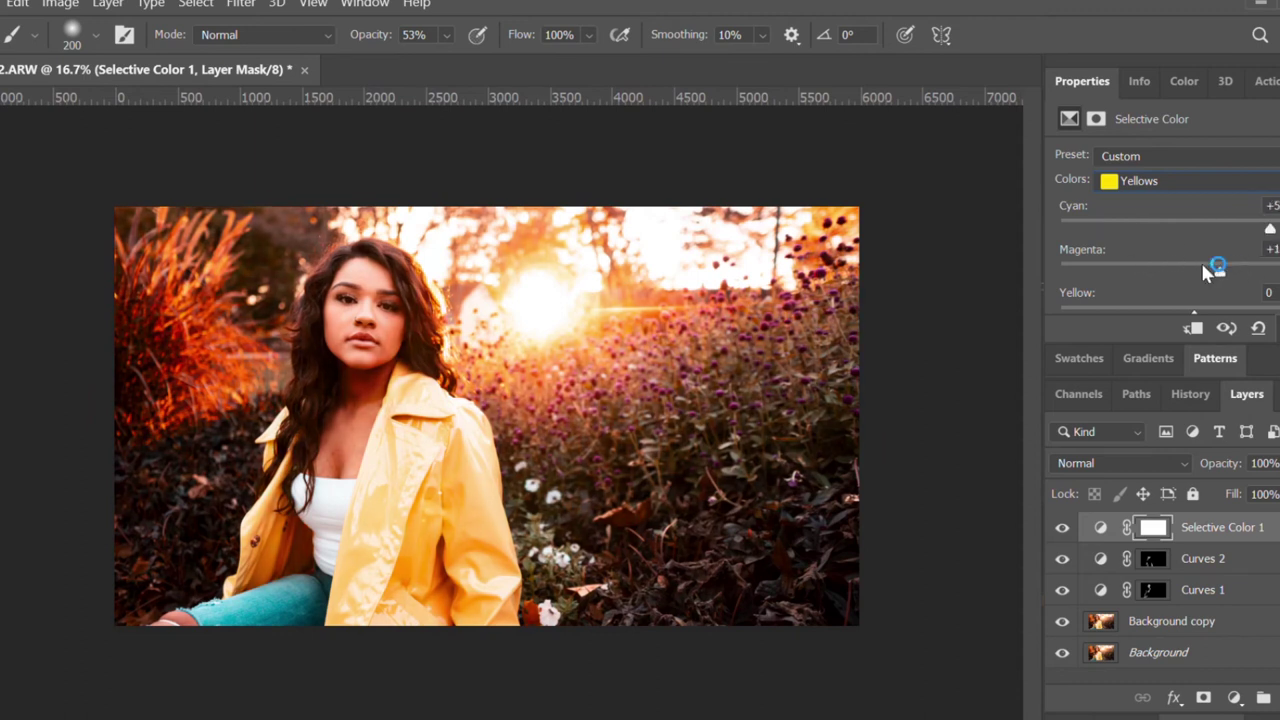
mouse_move(1206, 272)
left_mouse_down()
mouse_move(1199, 262)
mouse_move(1230, 266)
left_mouse_up()
scroll(1165, 230, "down", 2)
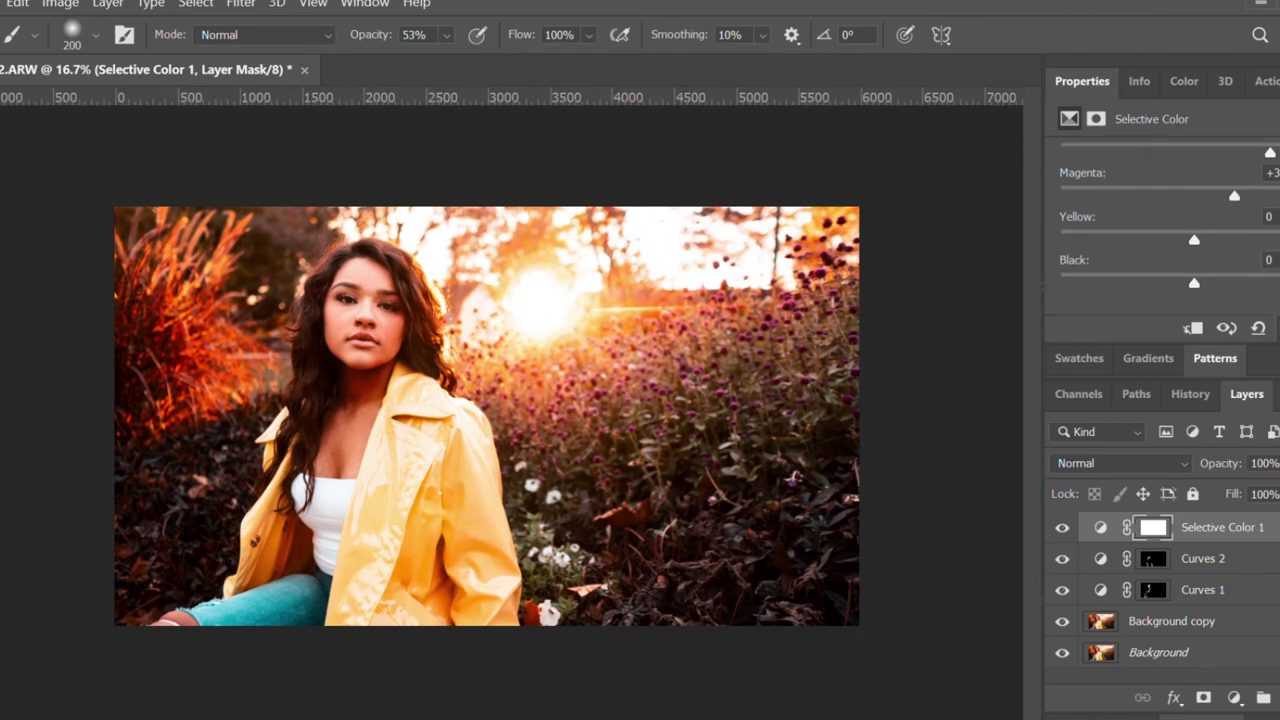
left_click_drag(1264, 230, 1238, 232)
scroll(1165, 230, "up", 2)
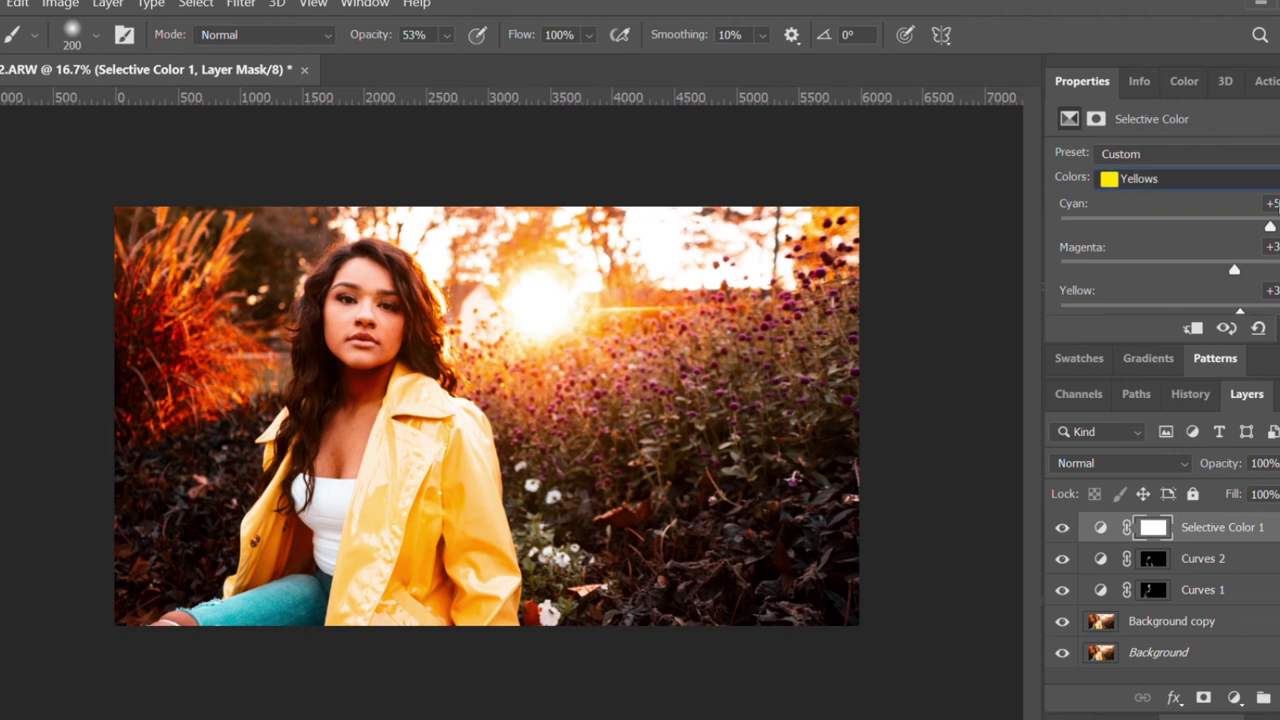
left_click(1190, 178)
left_click(1150, 258)
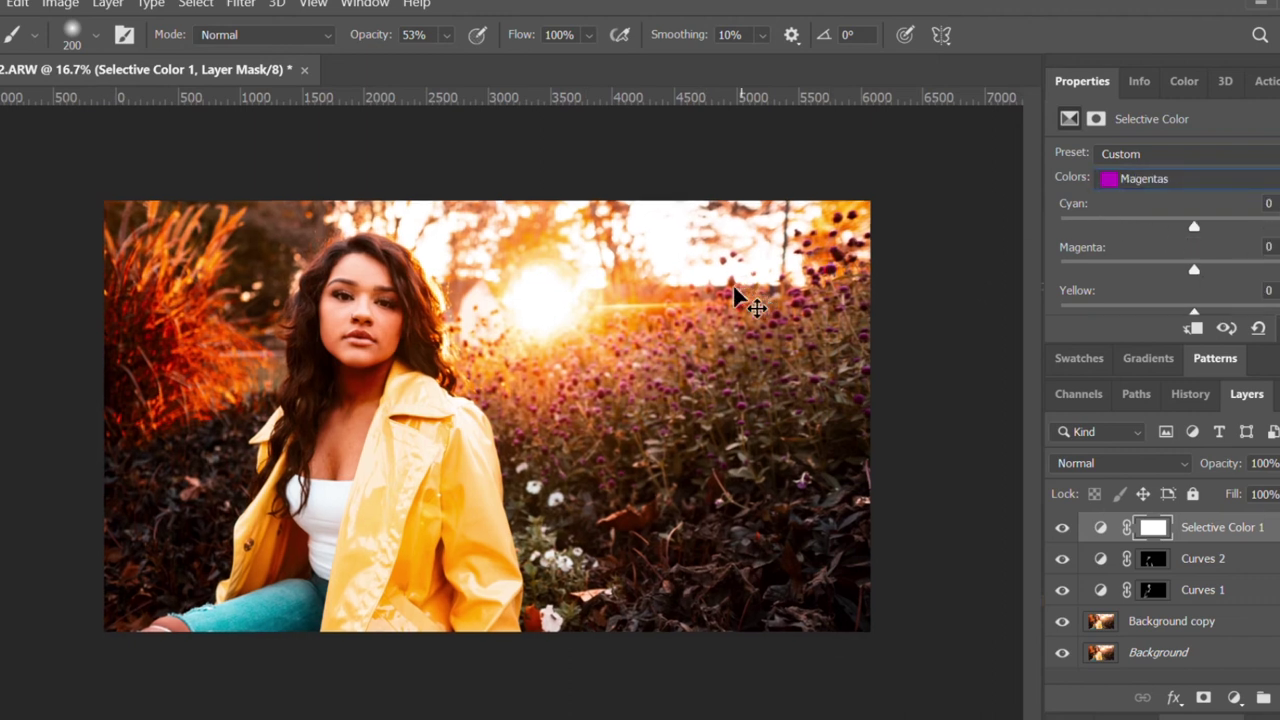
Zoom in and trial strongly negative Magenta values for the Magentas, undoing each attempt.
key("ctrl+plus")
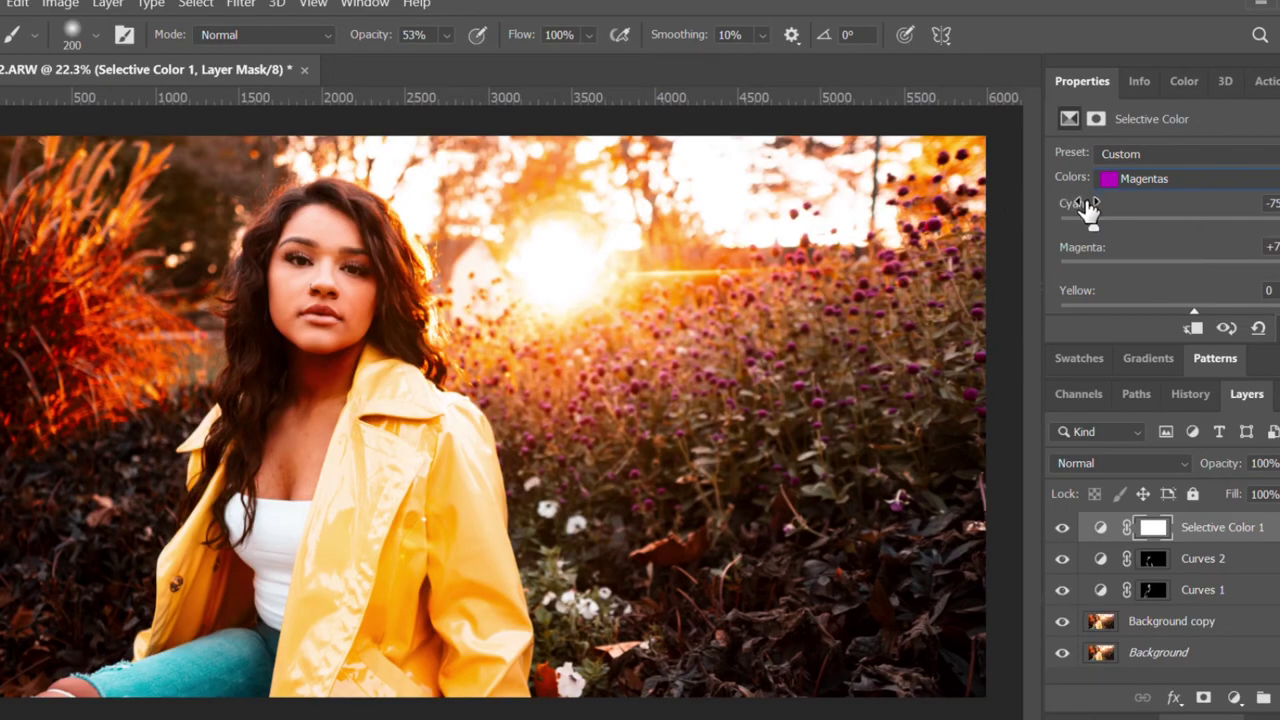
left_click_drag(1198, 262, 1090, 263)
key("ctrl+z")
left_click(1069, 263)
key("ctrl+z")
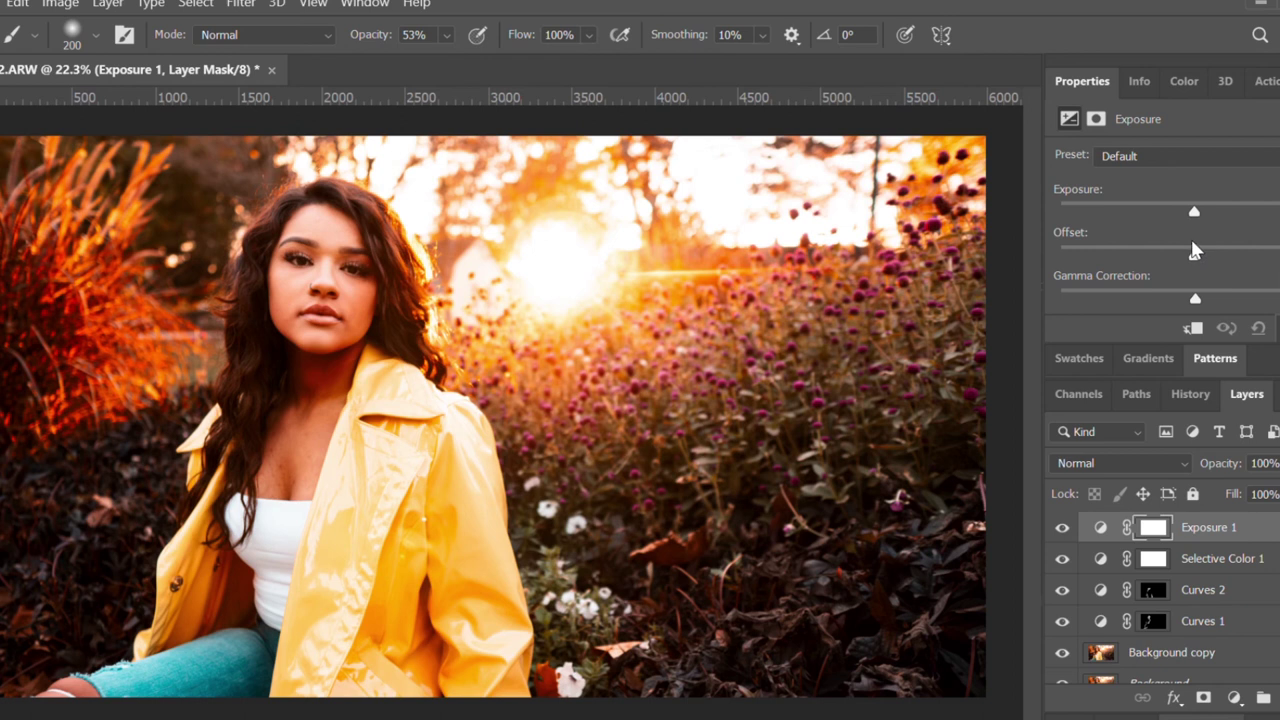
Drag the Exposure Offset slider to test brightening and darkening the portrait.
left_click_drag(1195, 250, 1194, 250)
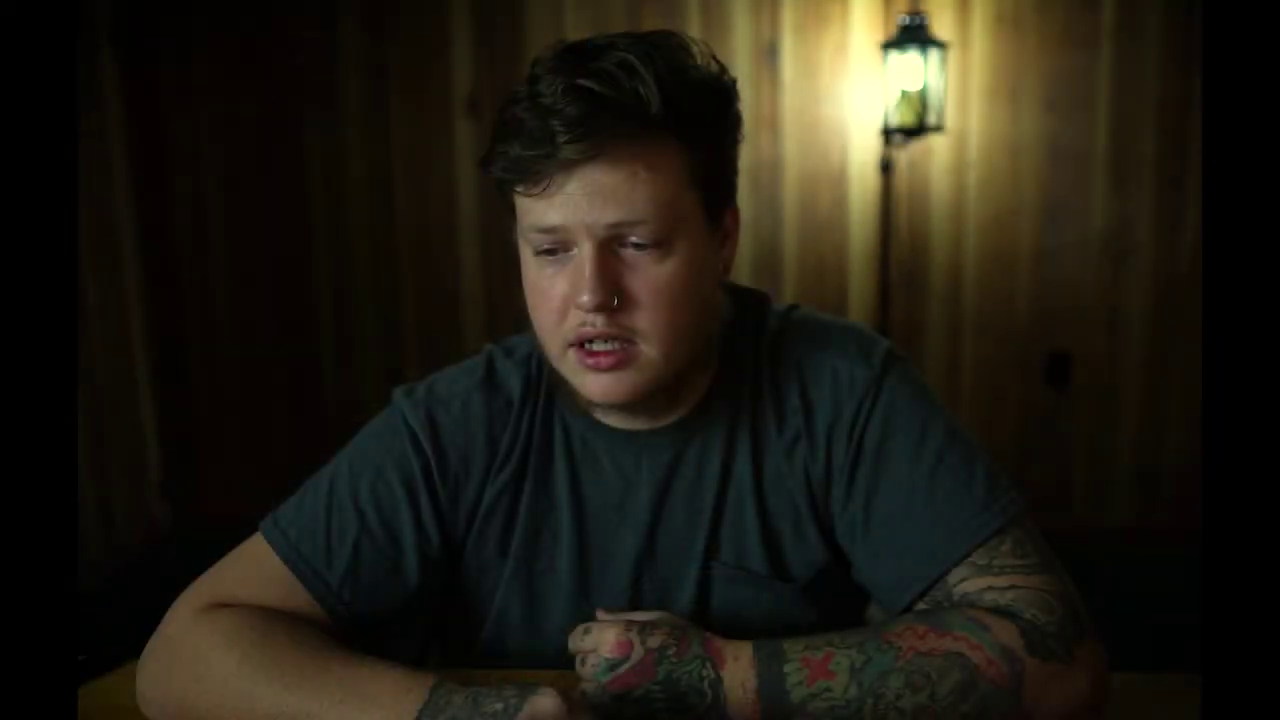